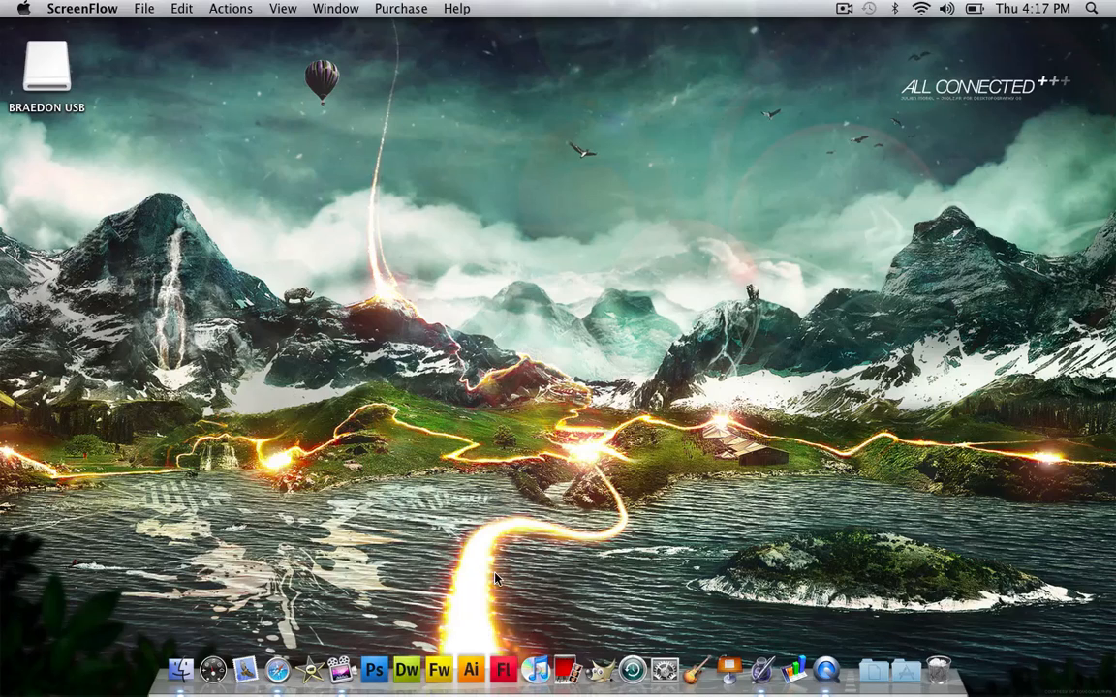
left_click(840, 8)
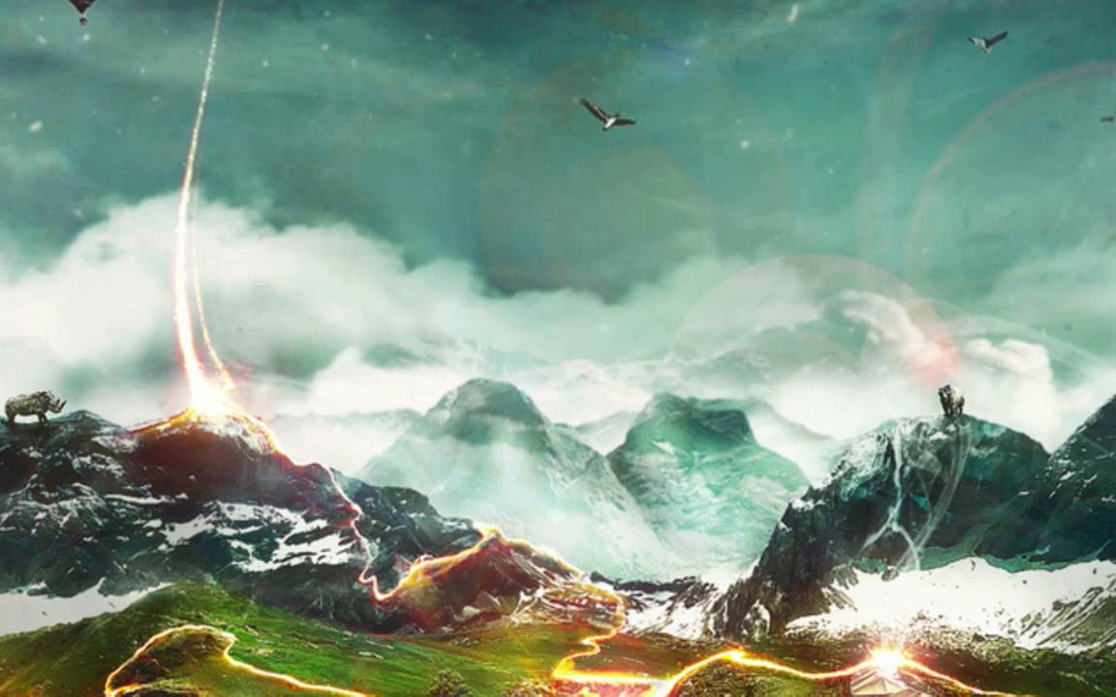
left_click(0, 0)
left_click(0, 0)
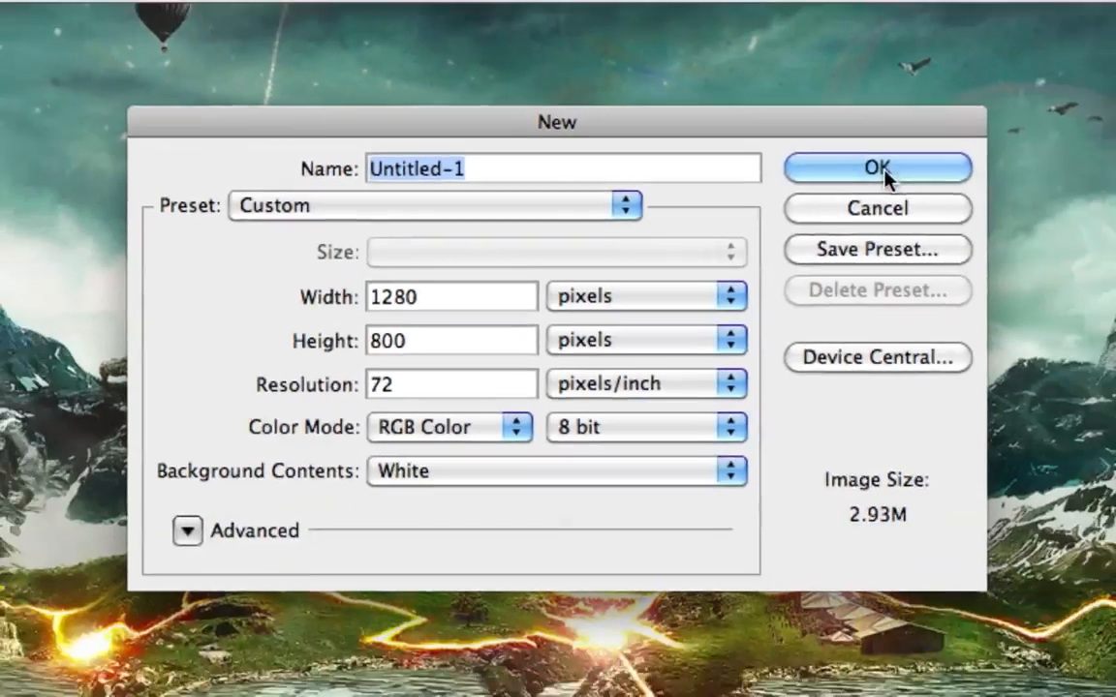
Step: Create a new 1280 x 800 pixel RGB document at 72 pixels/inch with a white background and reposition its window
left_click(943, 165)
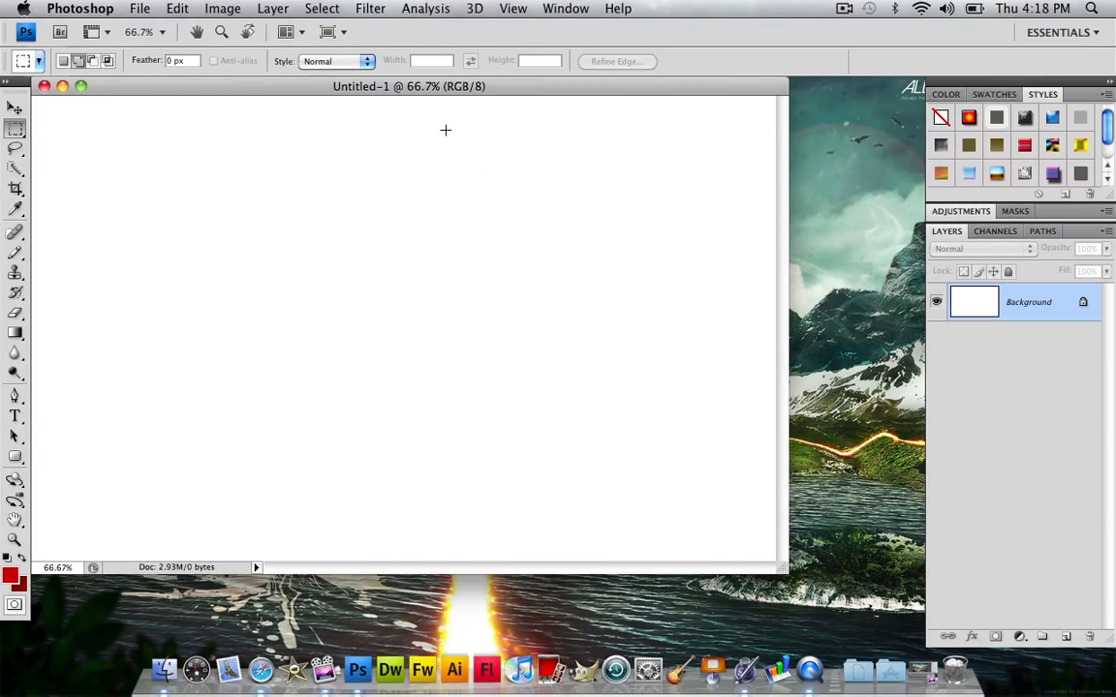
left_click_drag(443, 90, 528, 139)
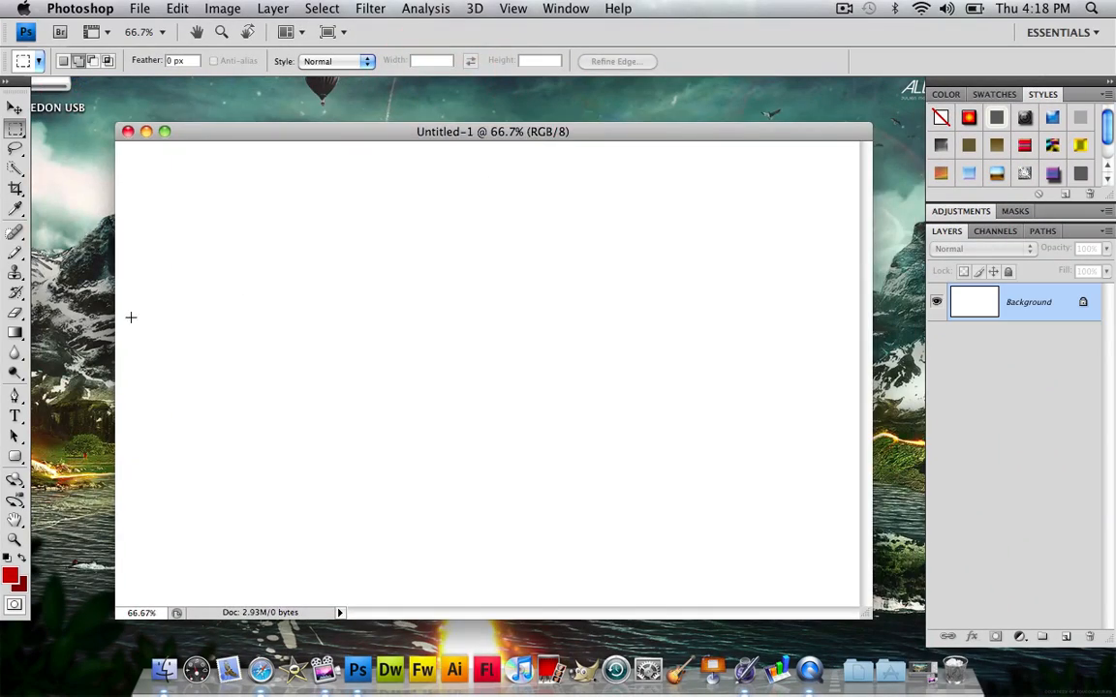
Step: Fill the background with a radial red to dark-red gradient running from the canvas centre to the upper-left corner
left_click(16, 333)
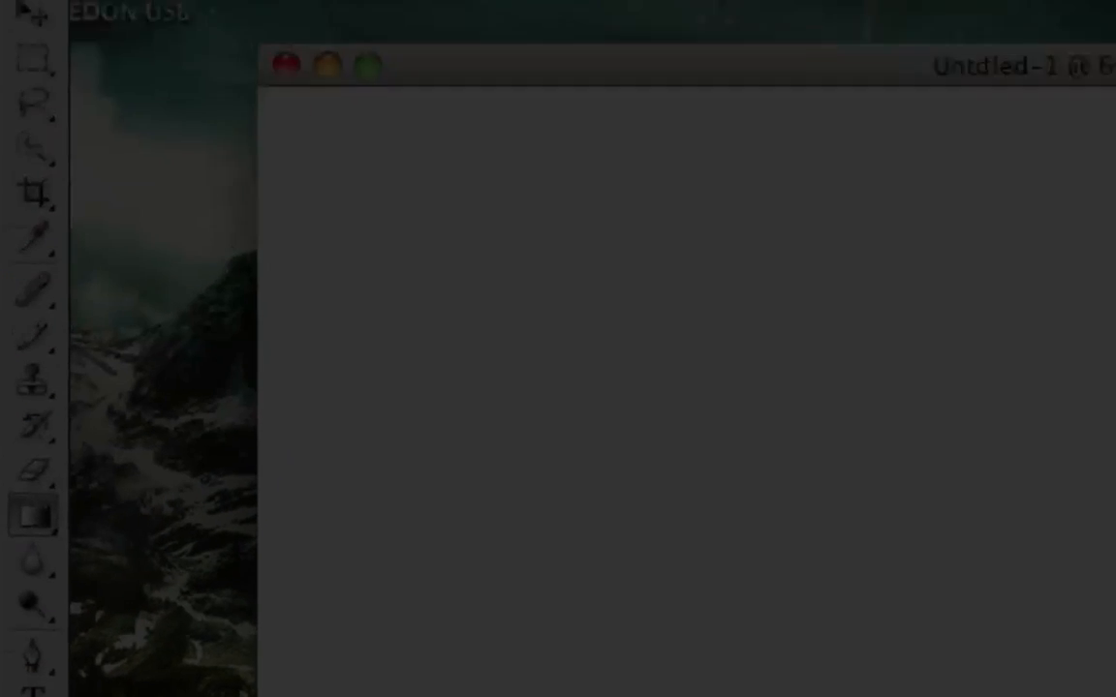
left_click(327, 120)
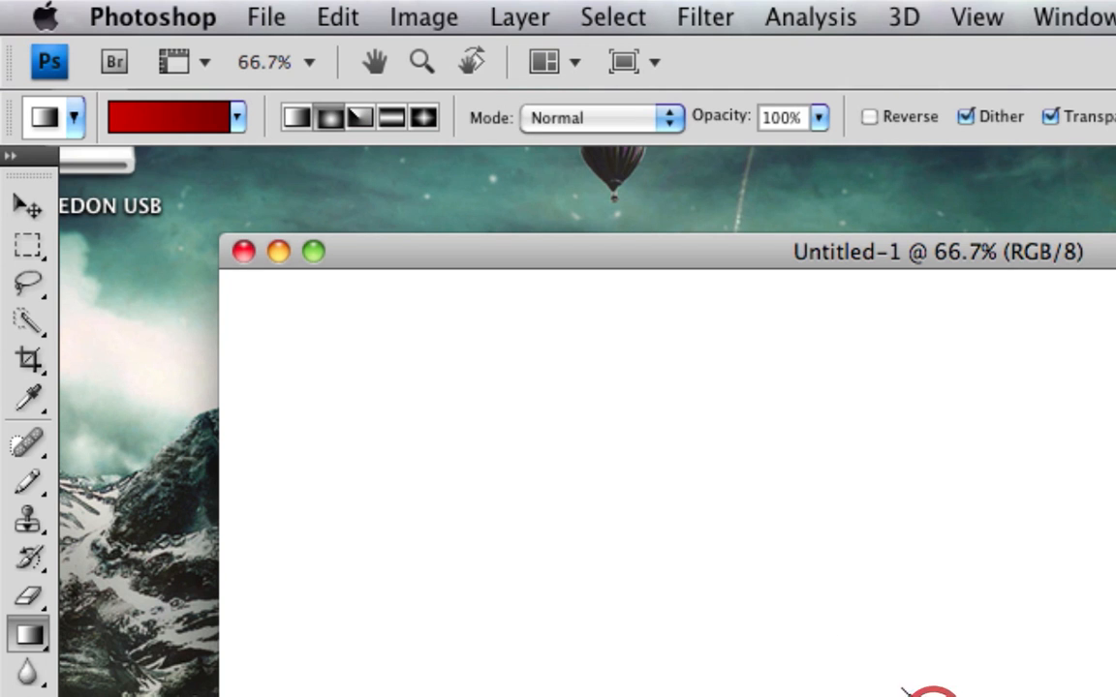
left_click_drag(904, 690, 249, 288)
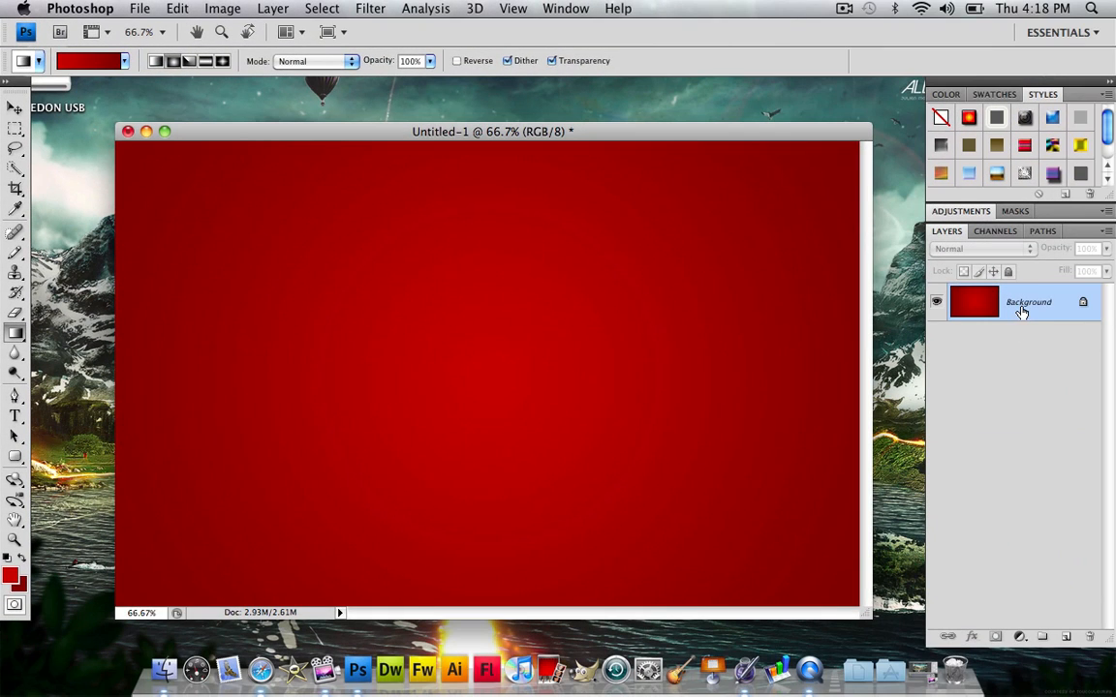
Step: Add a new empty layer above the Background layer
left_click(1021, 309)
left_click(1070, 641)
left_click(1023, 291)
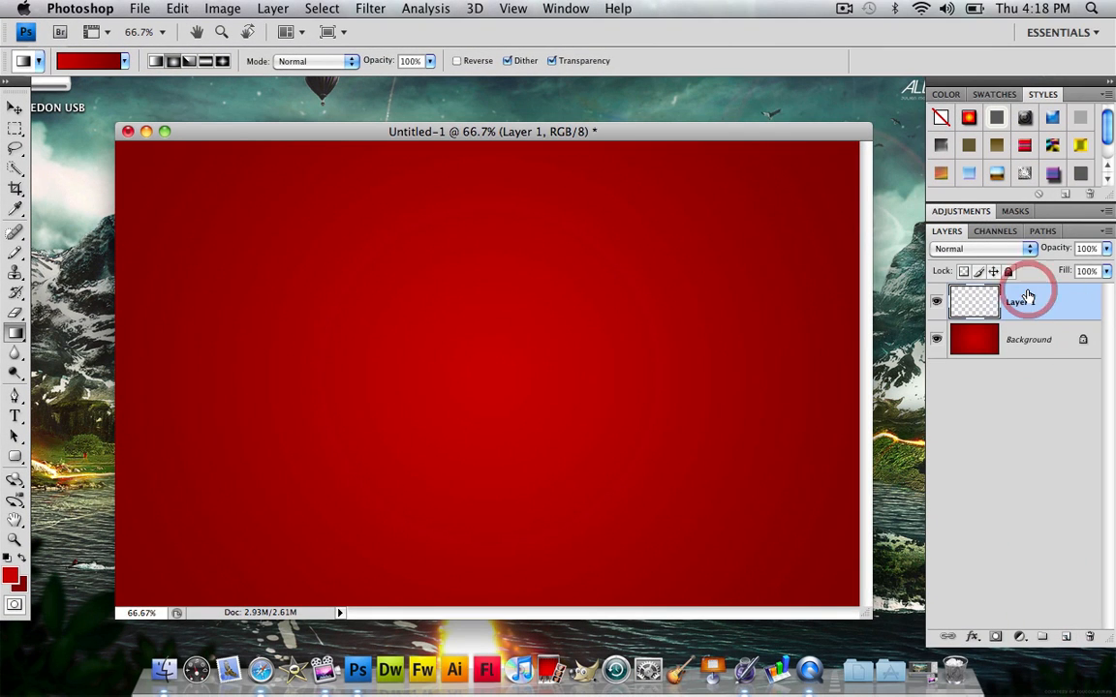
Step: Add a grey letter "S" in Harabara Bold at 500 pt and move it to the centre of the canvas
left_click(14, 416)
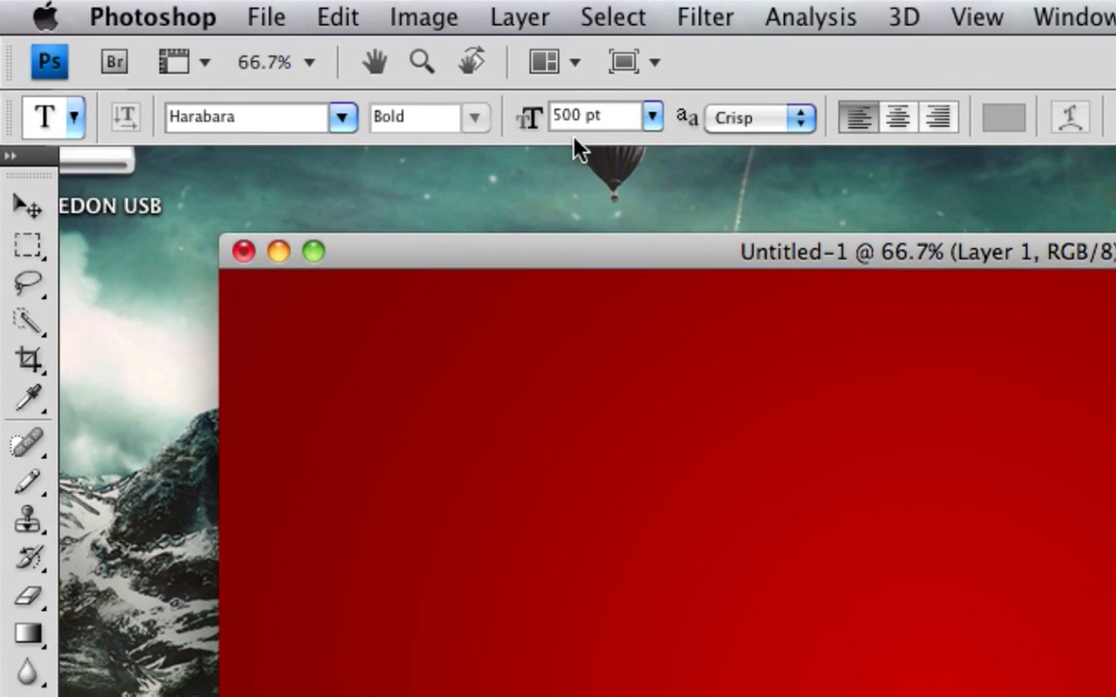
left_click_drag(416, 354, 1099, 696)
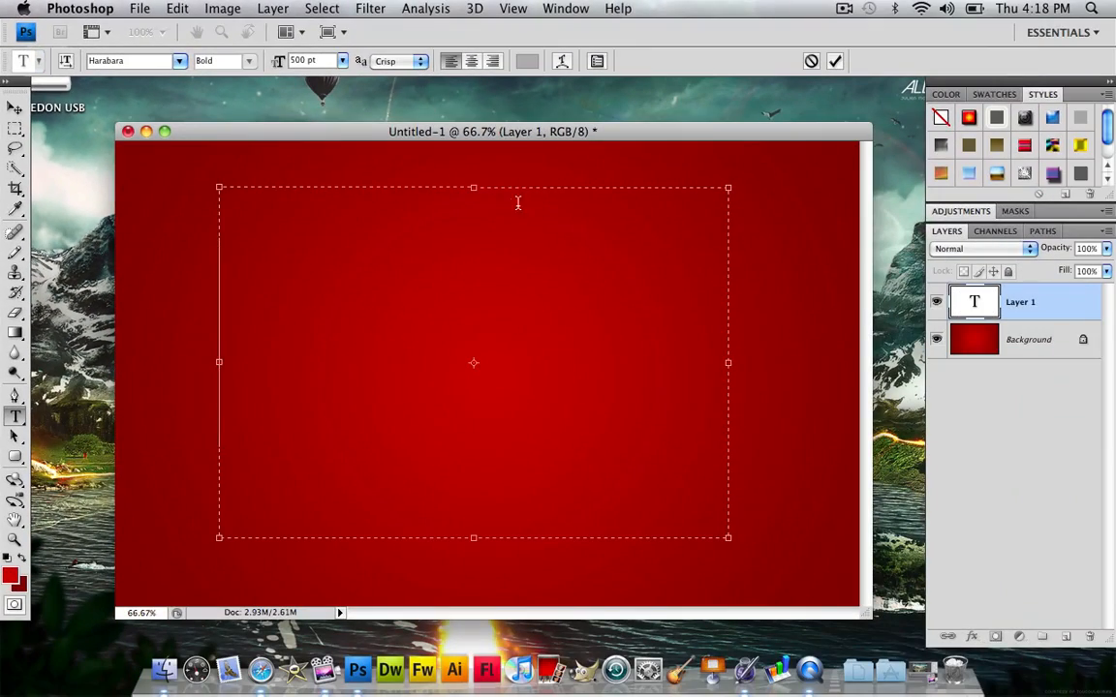
type("S")
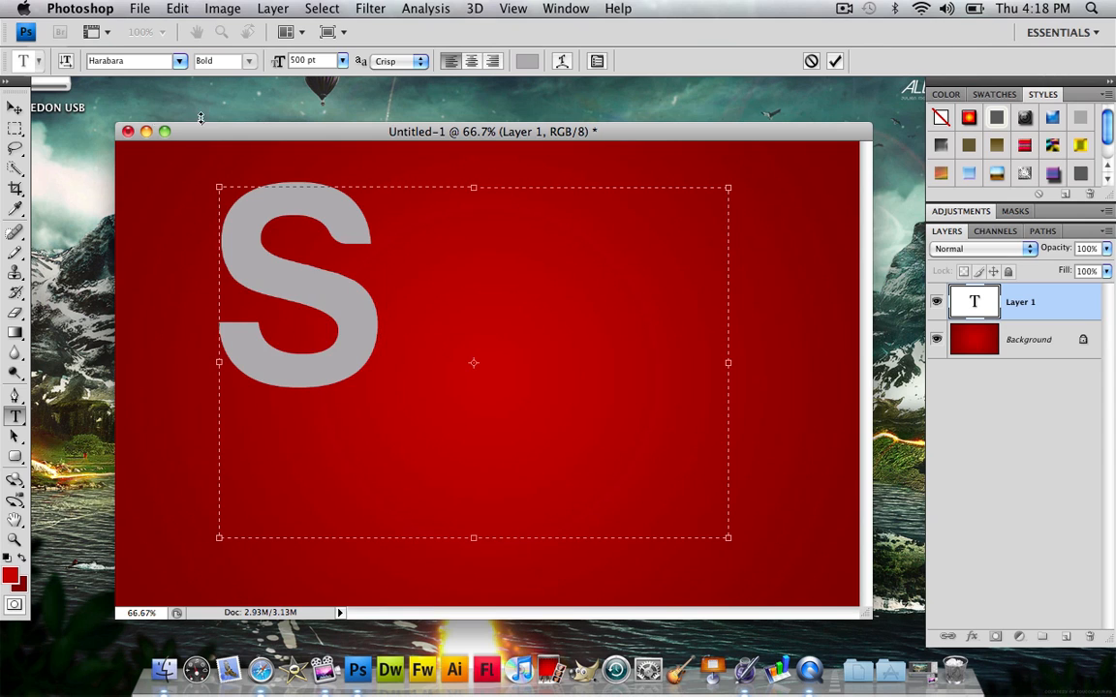
left_click(13, 108)
left_click_drag(247, 256, 439, 337)
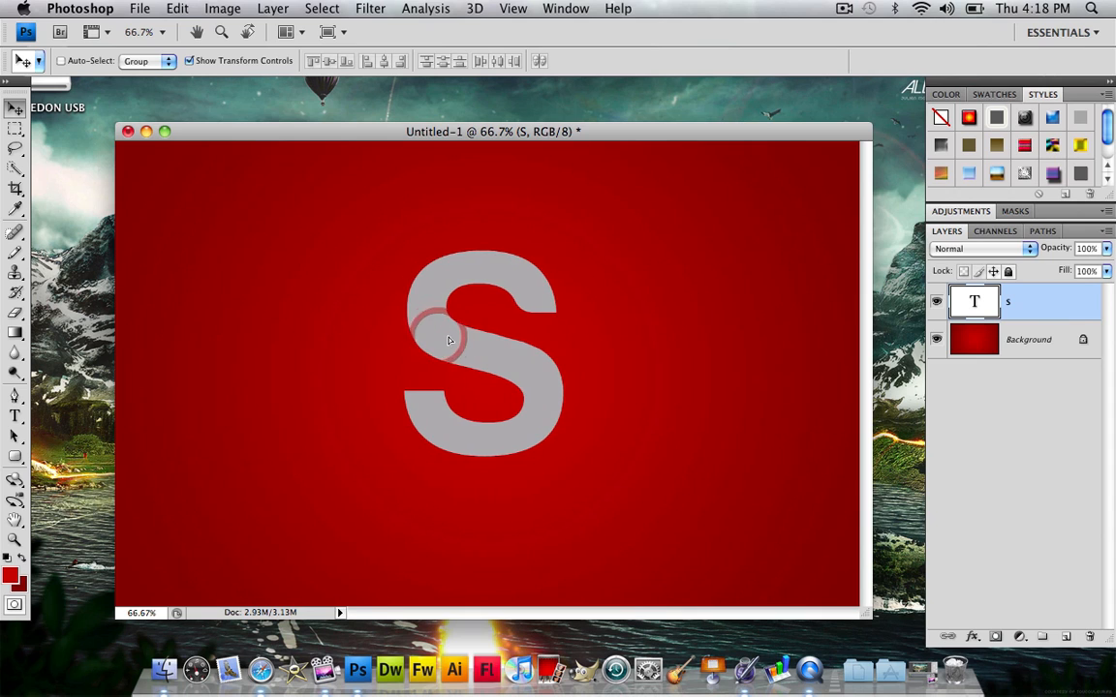
Step: Apply the glossy black preset style with a drop shadow to the letter S
left_click_drag(1107, 124, 1107, 141)
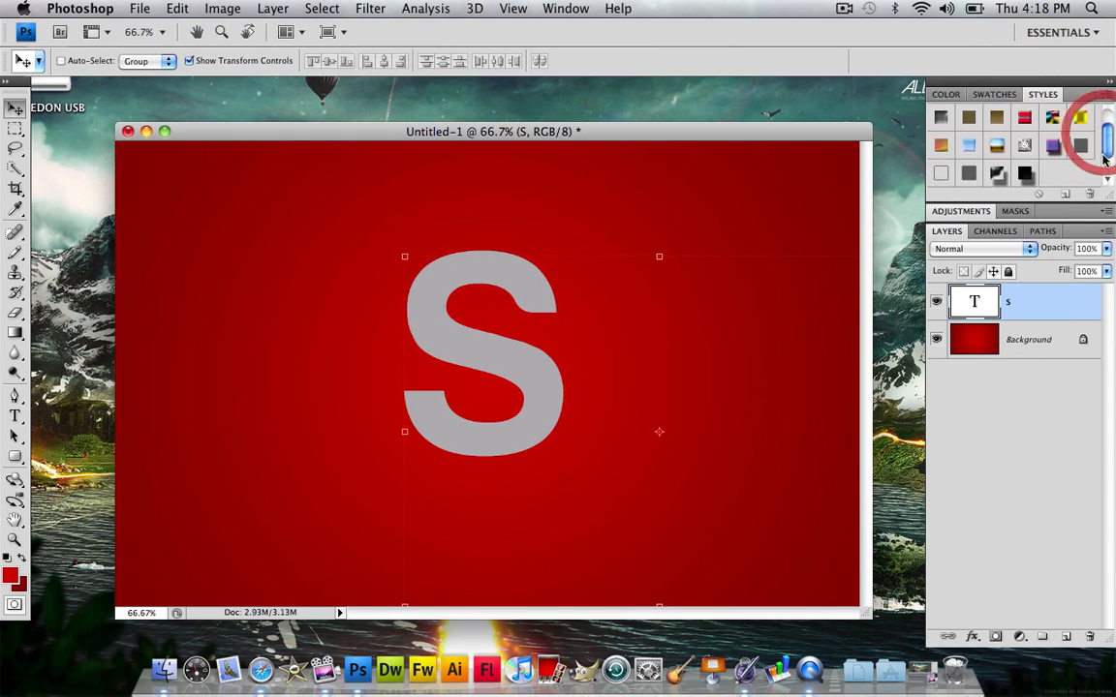
left_click_drag(1032, 175, 448, 344)
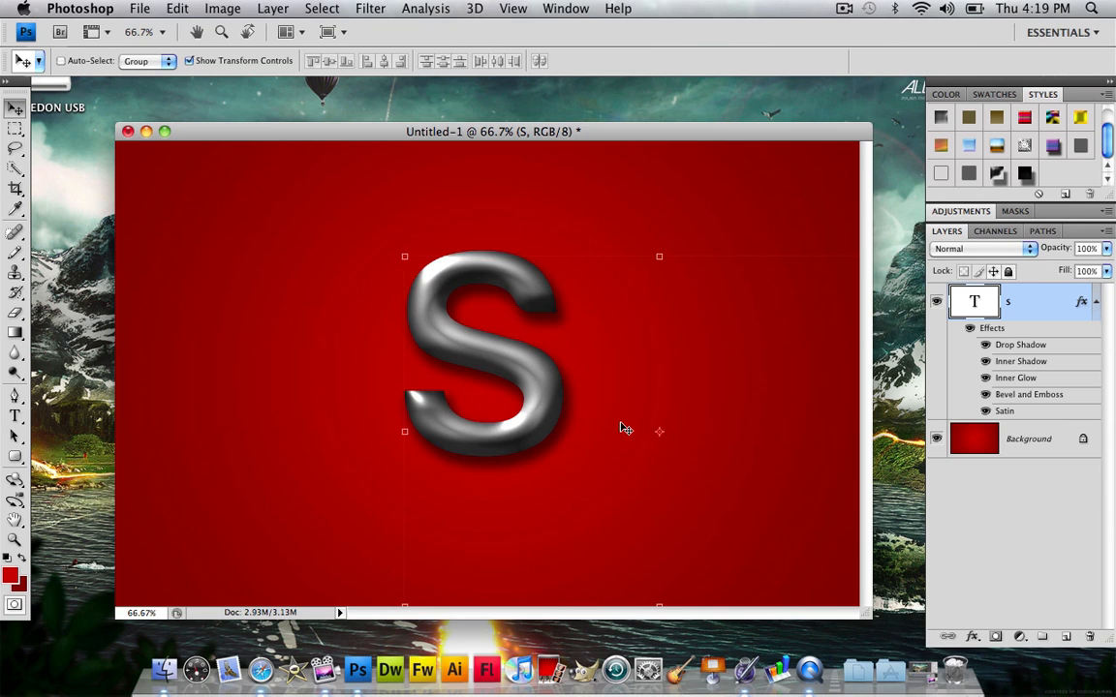
Step: Open the S layer's style settings and turn off Drop Shadow, Inner Shadow, Inner Glow, Bevel and Emboss, and Satin
double_click(988, 327)
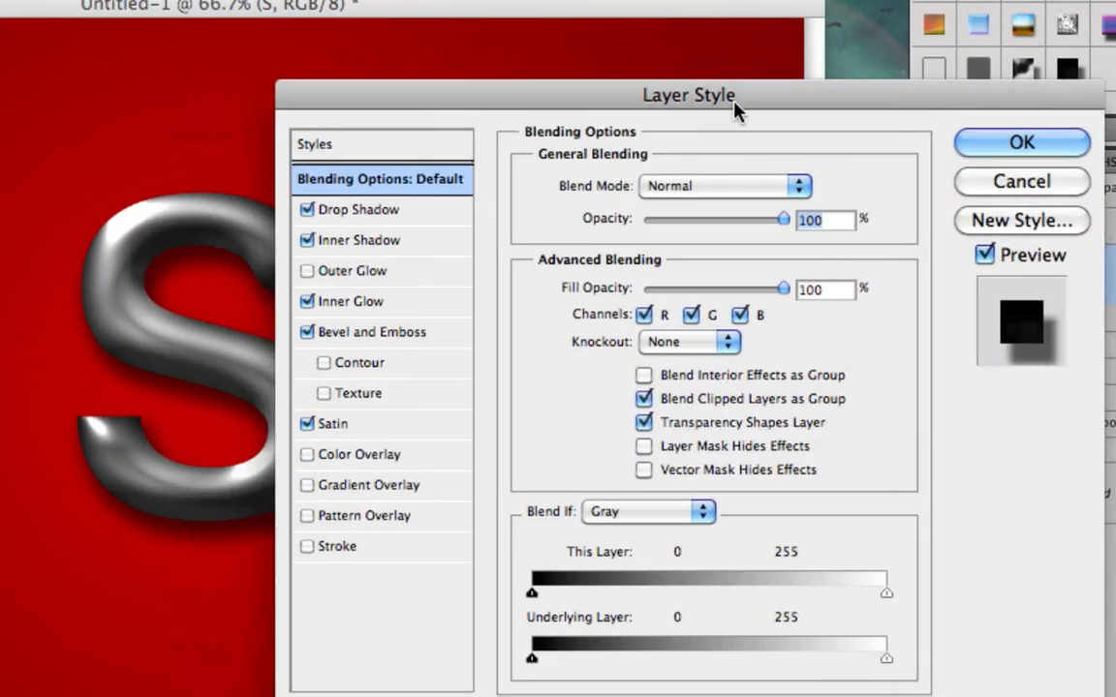
left_click_drag(734, 105, 715, 38)
left_click(288, 145)
left_click(288, 175)
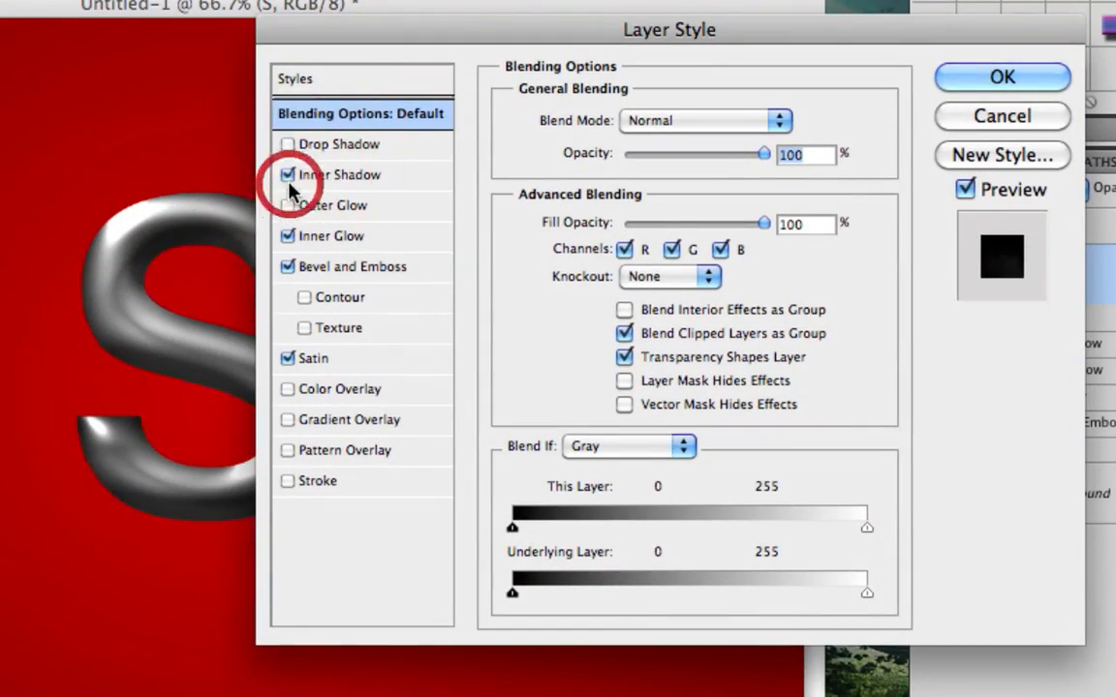
left_click(288, 236)
left_click(287, 266)
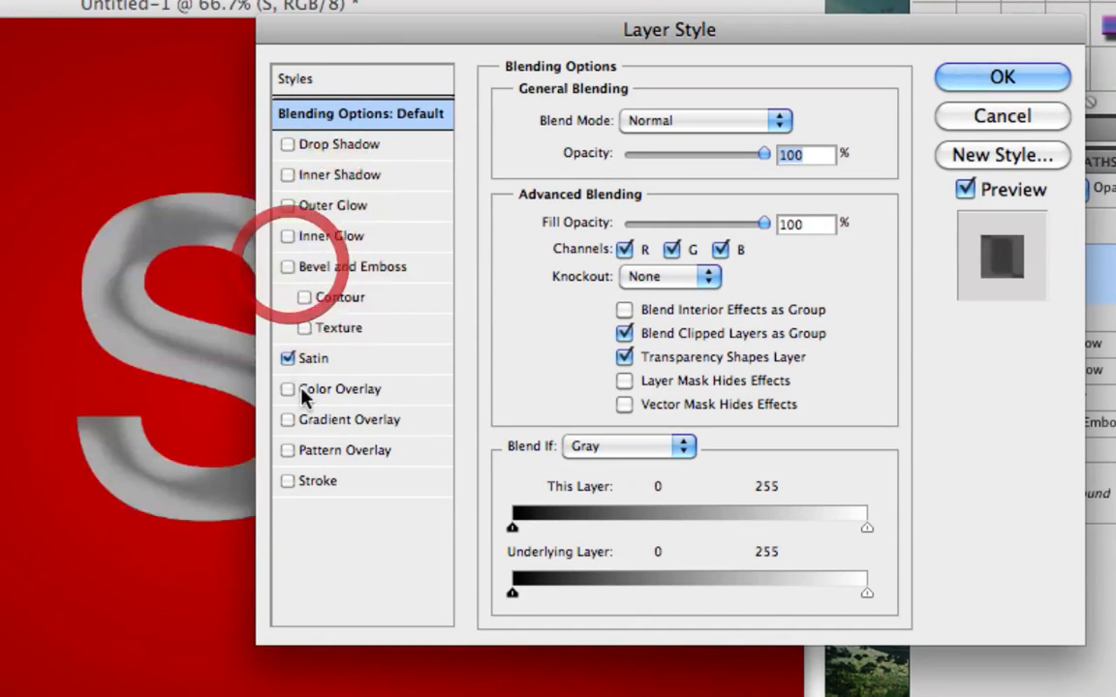
left_click(295, 359)
Step: Enable the Drop Shadow and Inner Shadow effects on the letter S, moving the settings dialog clear of the letter
left_click(308, 145)
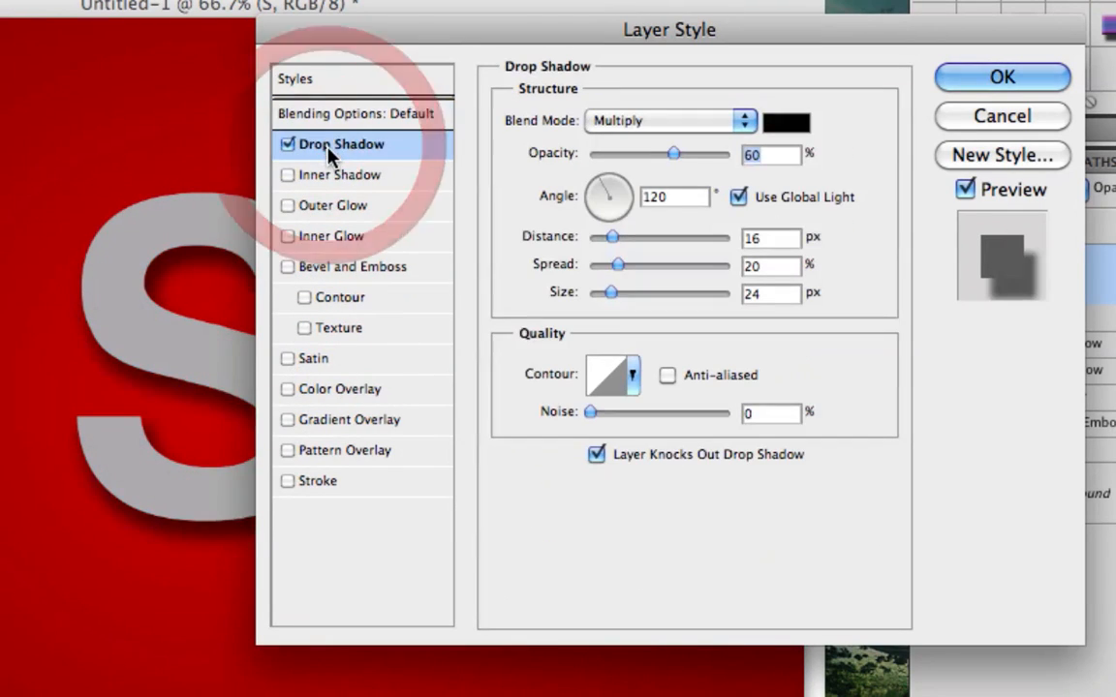
left_click_drag(380, 30, 130, 43)
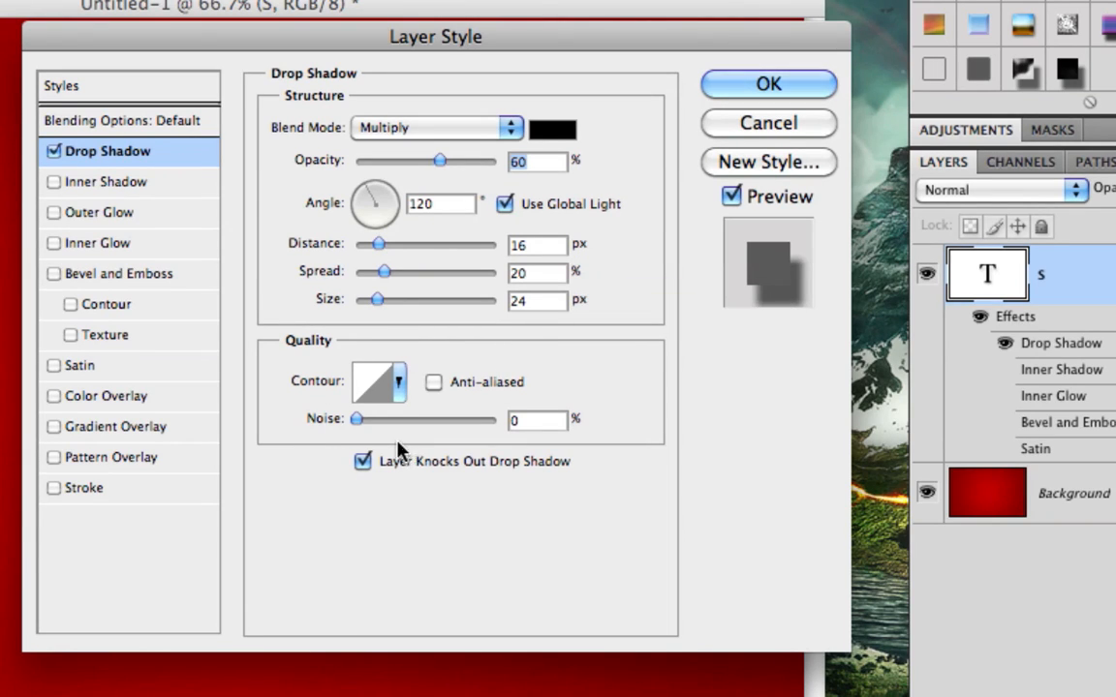
left_click(55, 183)
left_click_drag(143, 39, 412, 78)
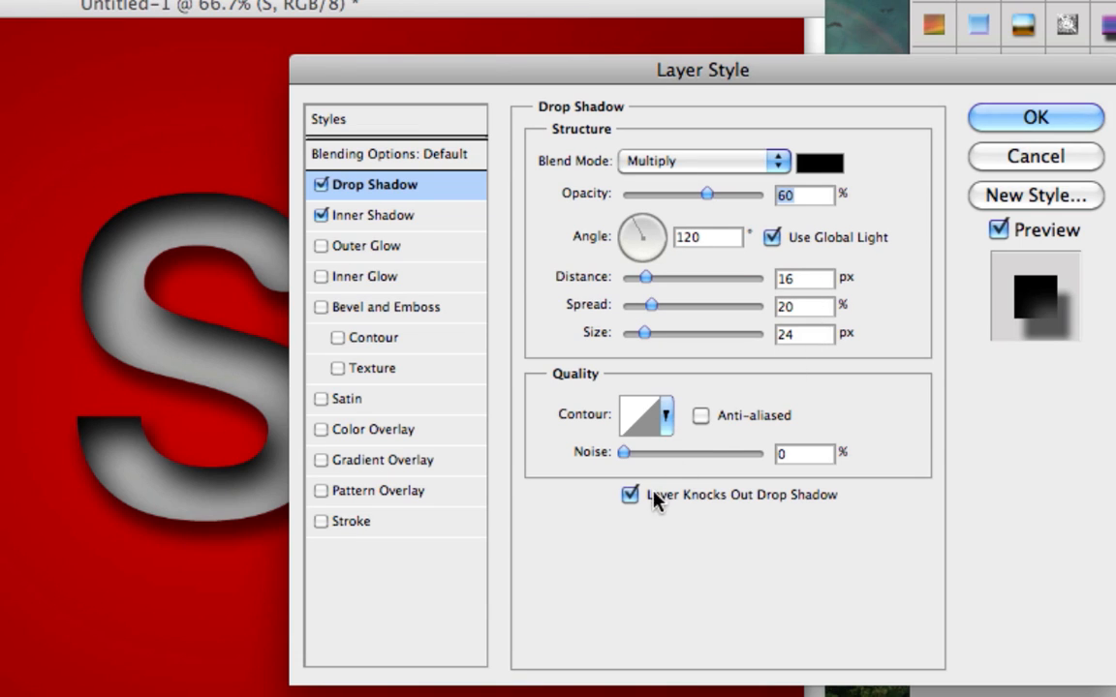
Step: Enable Inner Glow on the letter S and review its contour choices, keeping the current contour
left_click(323, 277)
left_click(360, 279)
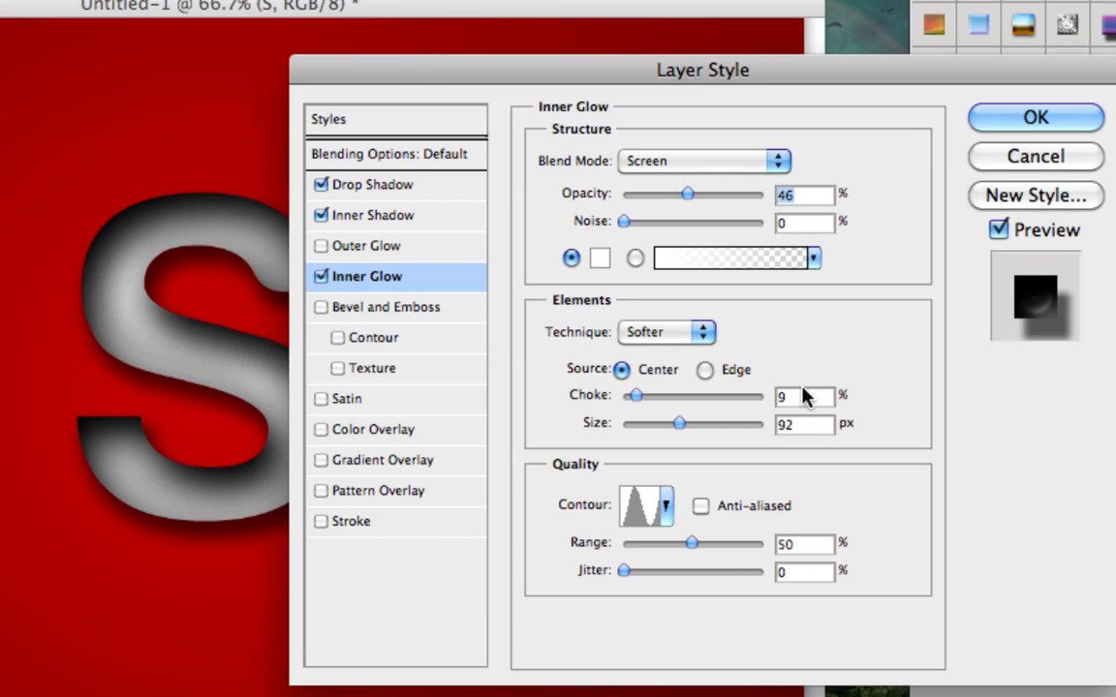
left_click(666, 505)
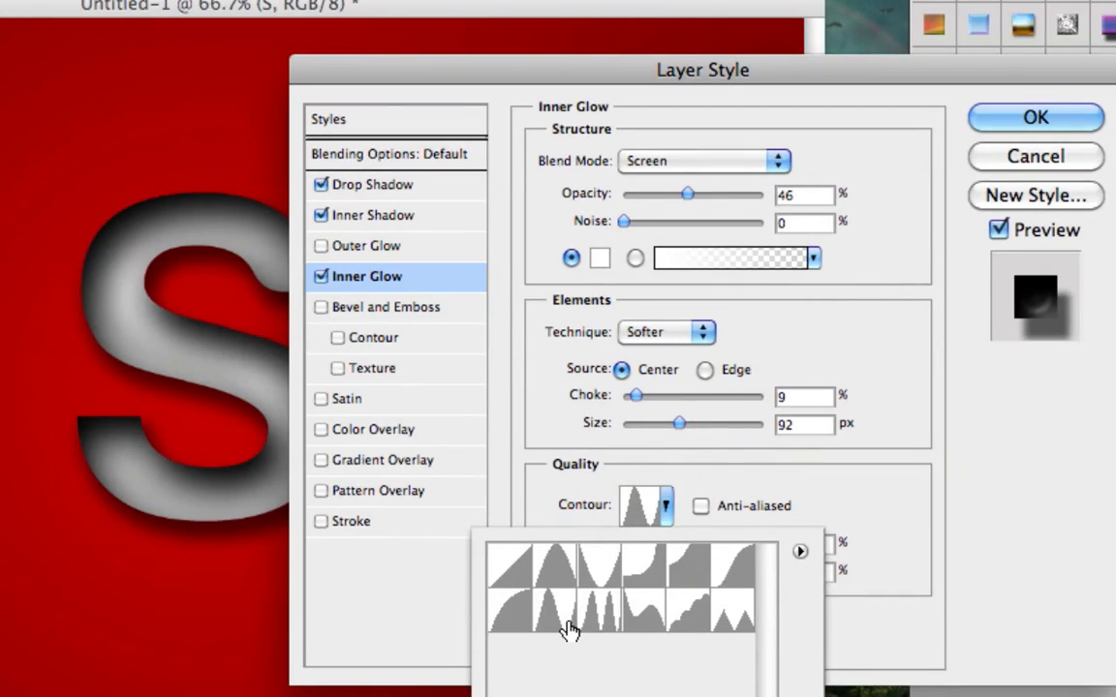
left_click(550, 483)
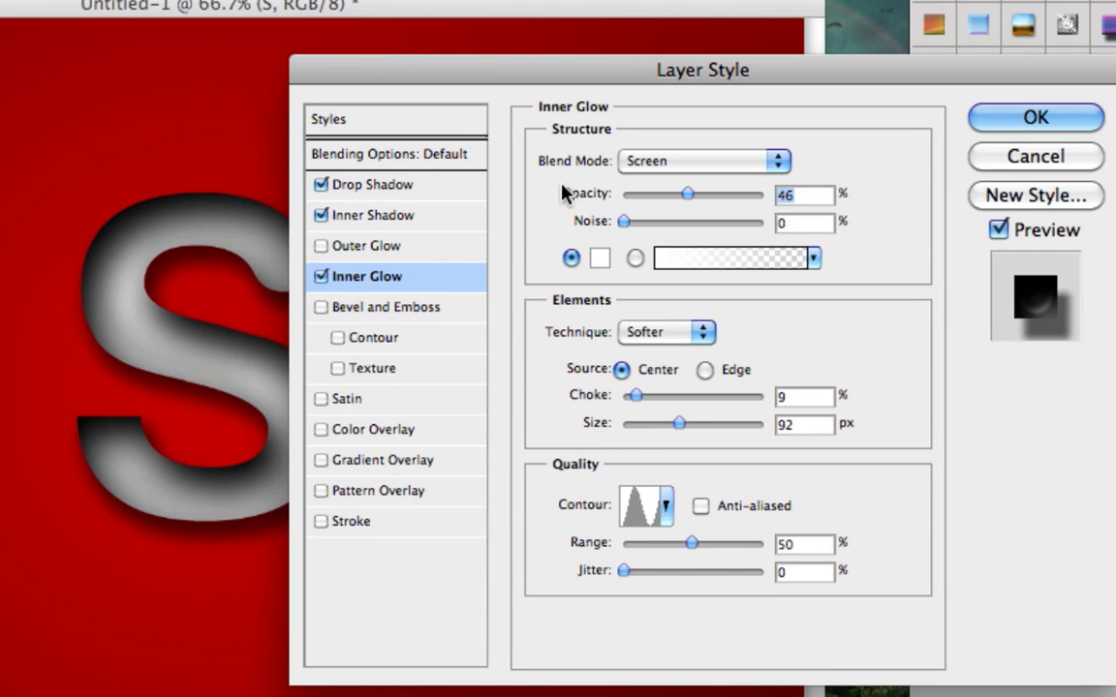
Step: Enable Bevel and Emboss on the letter S and keep Color Dodge as the highlight mode
left_click(323, 308)
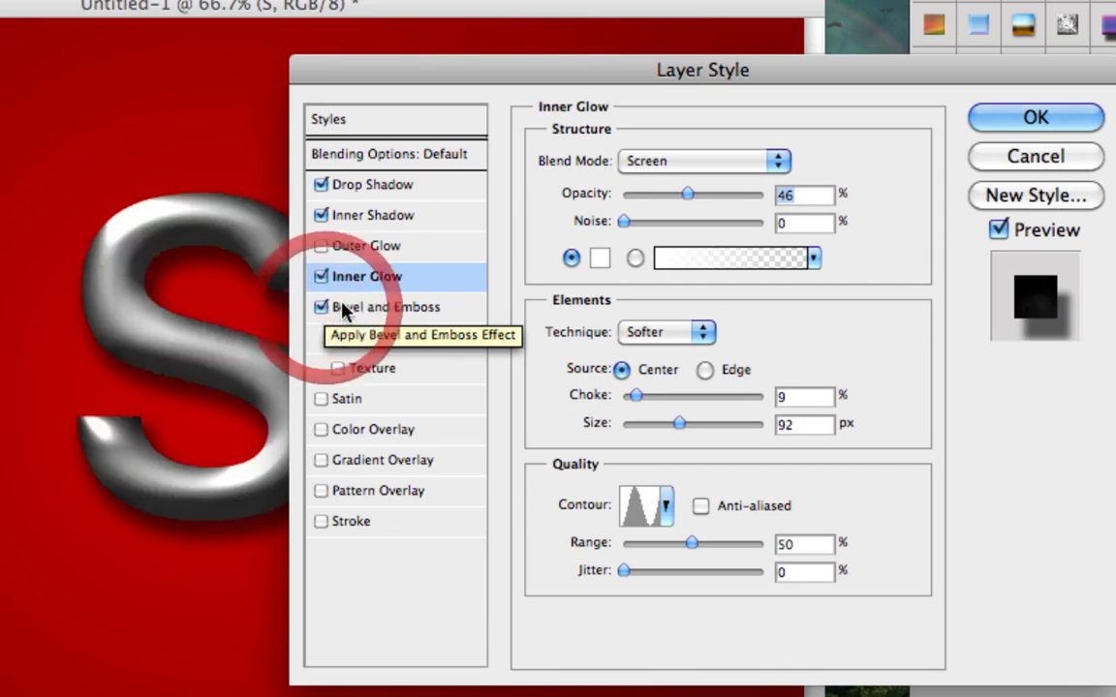
left_click(324, 308)
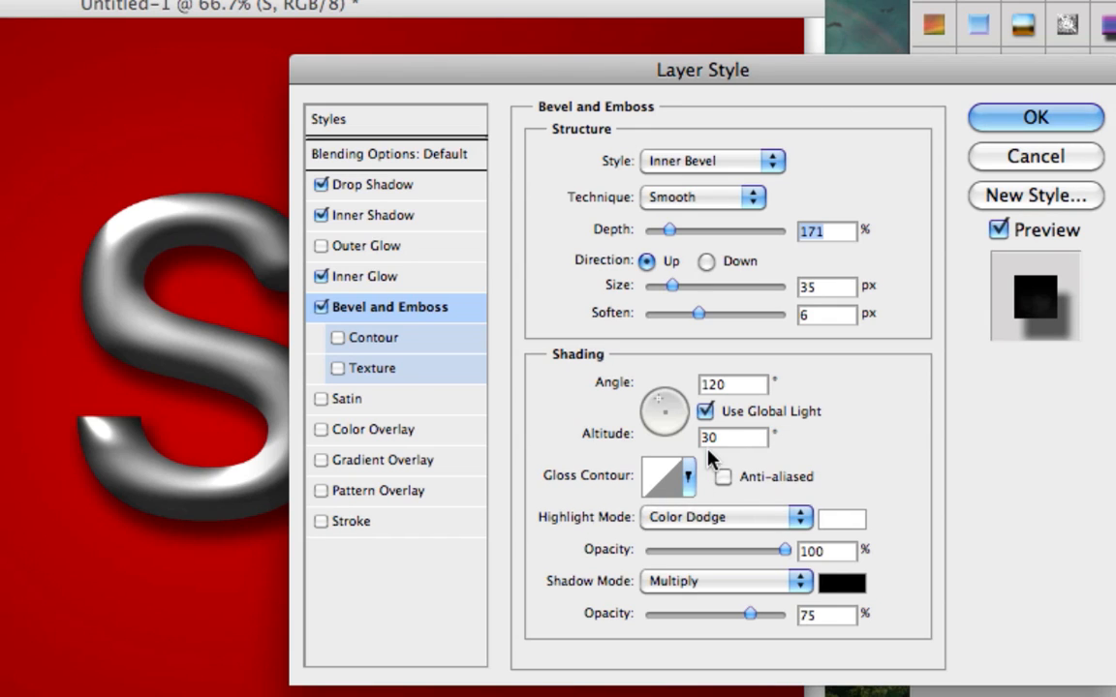
left_click(664, 517)
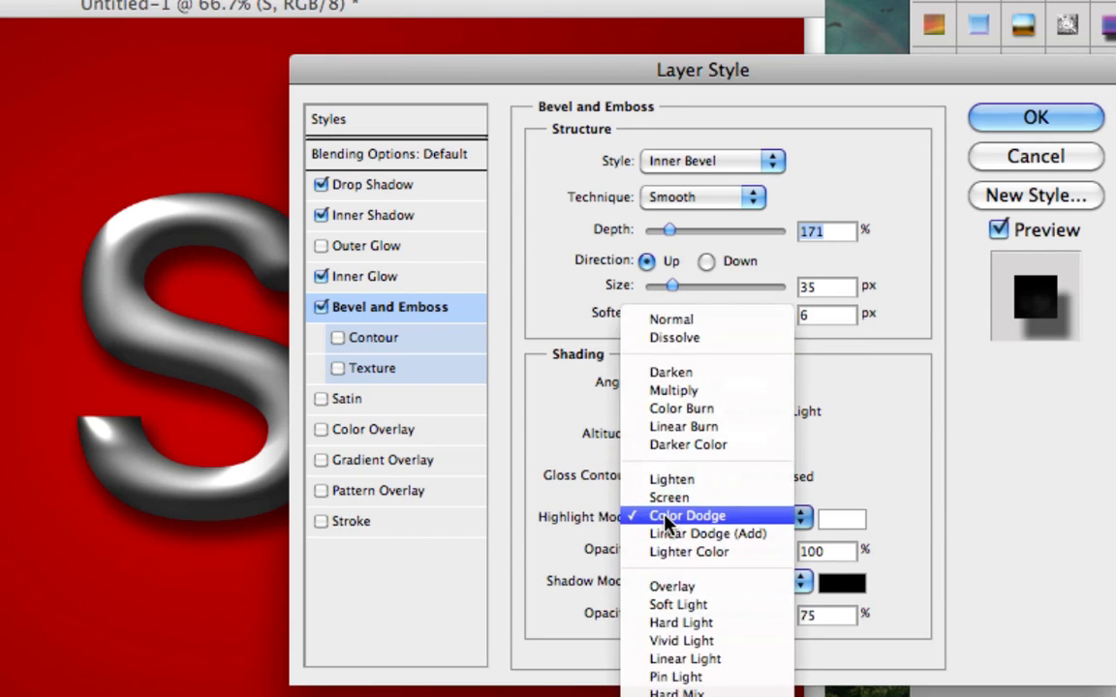
left_click(865, 472)
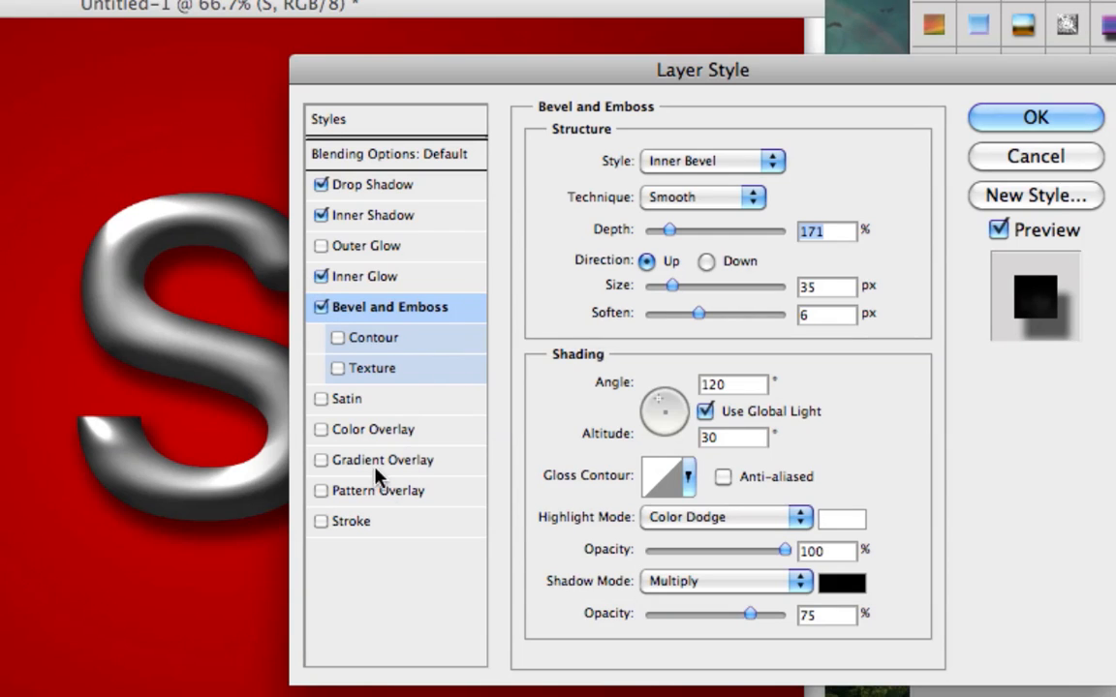
Step: Enable the Satin effect on the letter S and apply the layer style
left_click(321, 401)
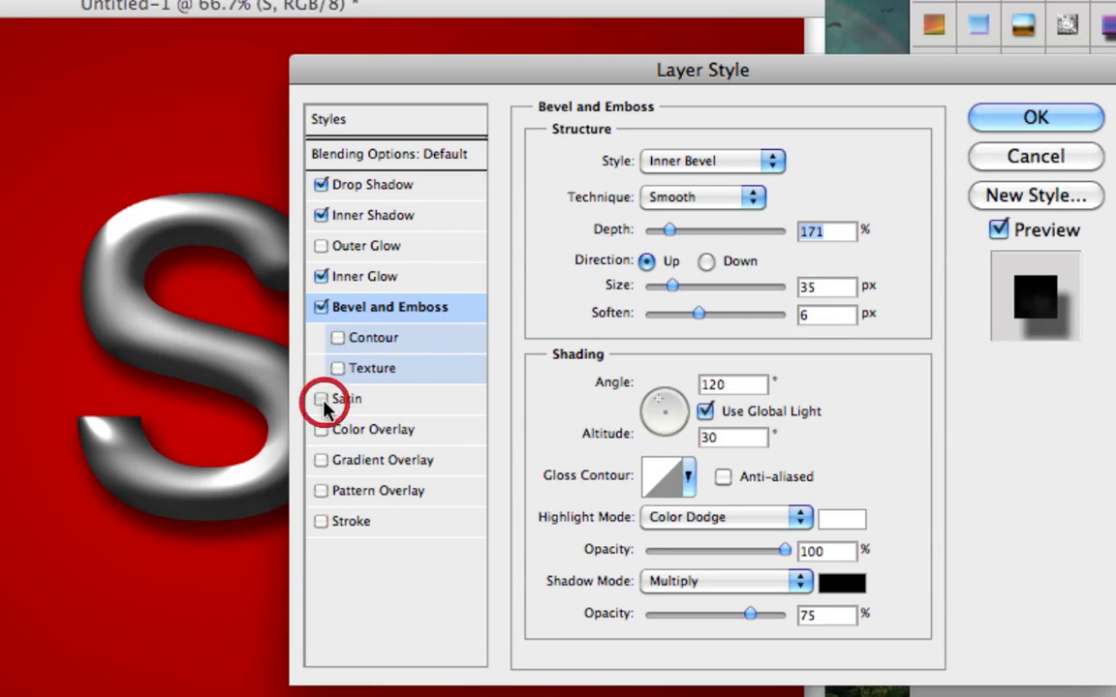
left_click(339, 405)
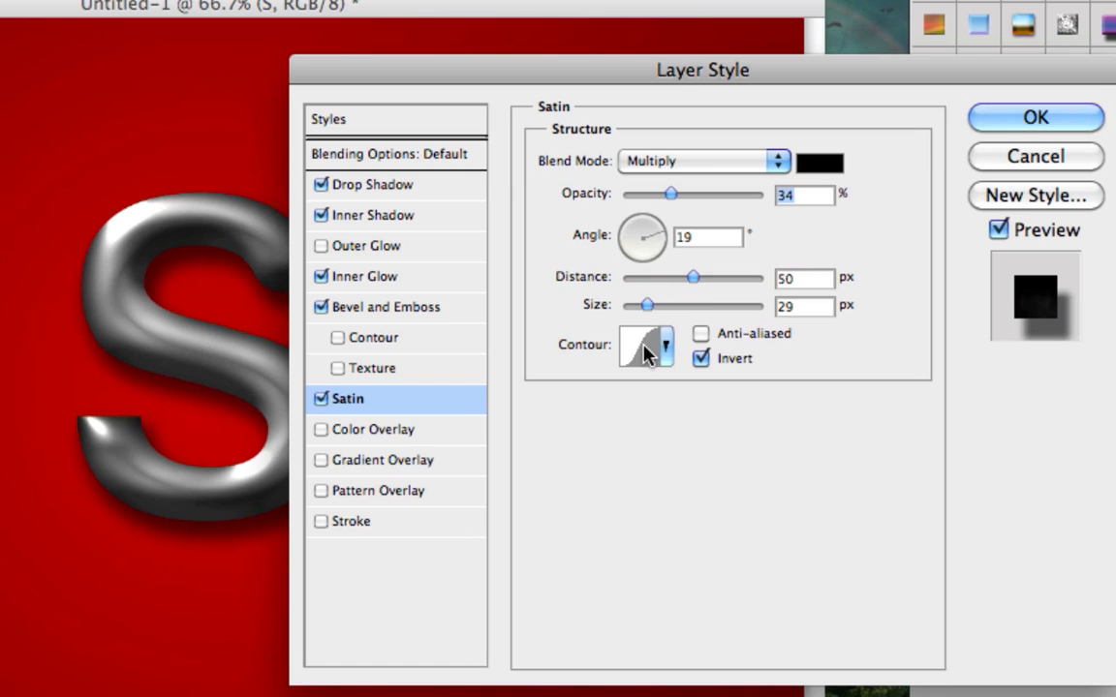
left_click(1033, 117)
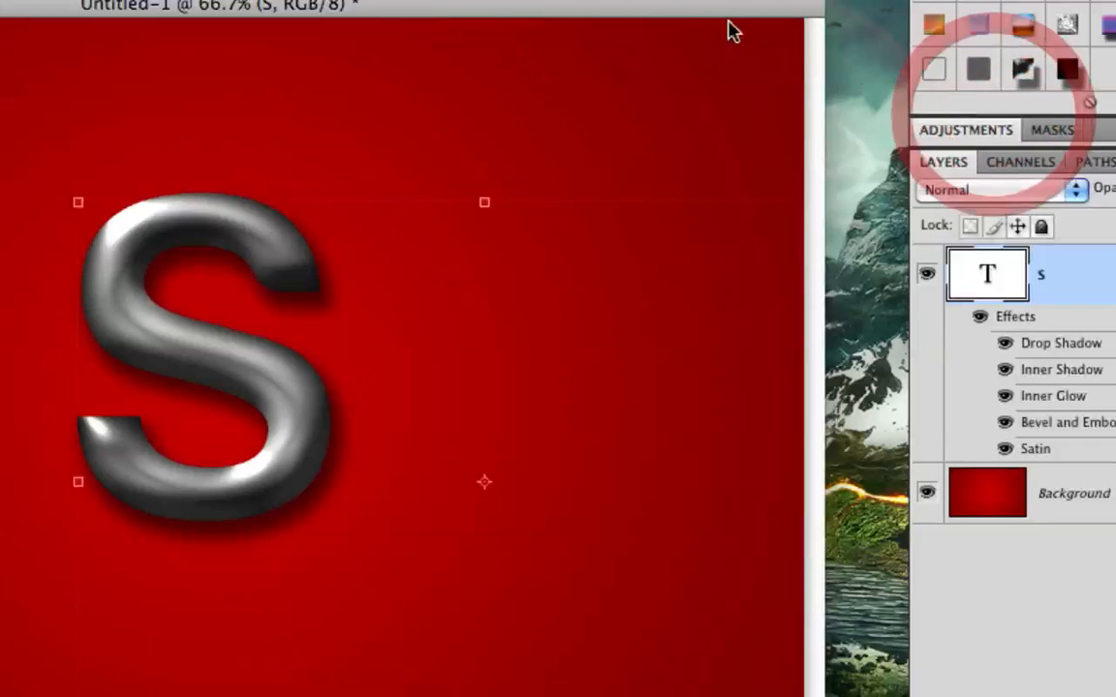
Step: Save the letter S layer's effects as a new reusable style named CoolBlackGloss and close its layer style settings
left_click_drag(398, 7, 417, 12)
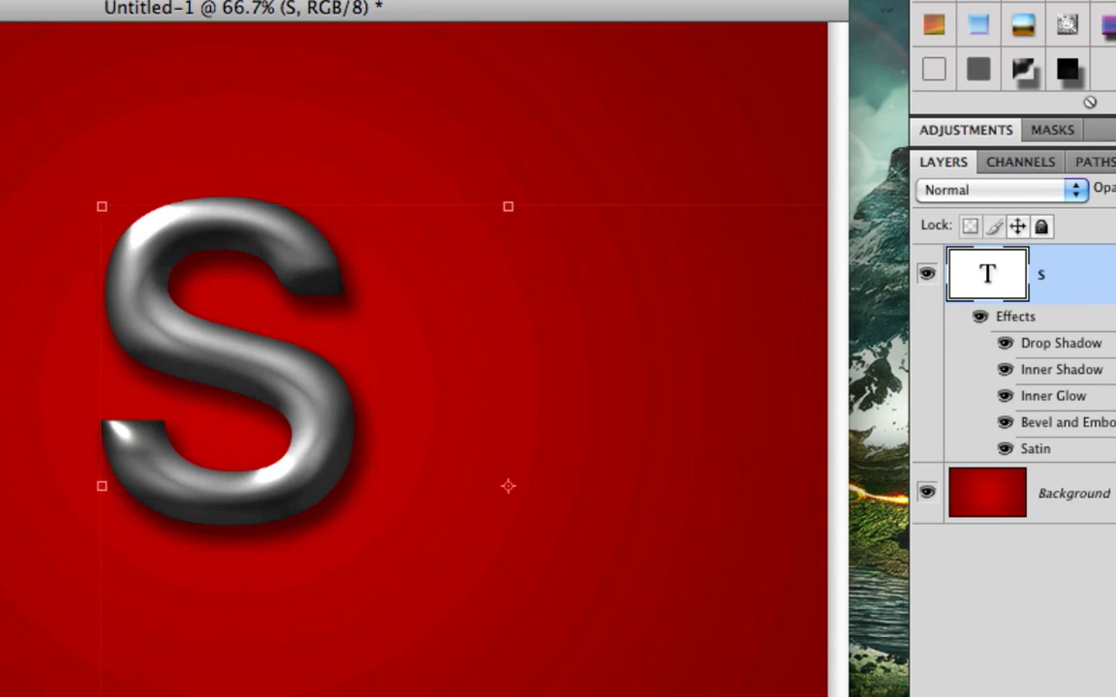
double_click(1004, 329)
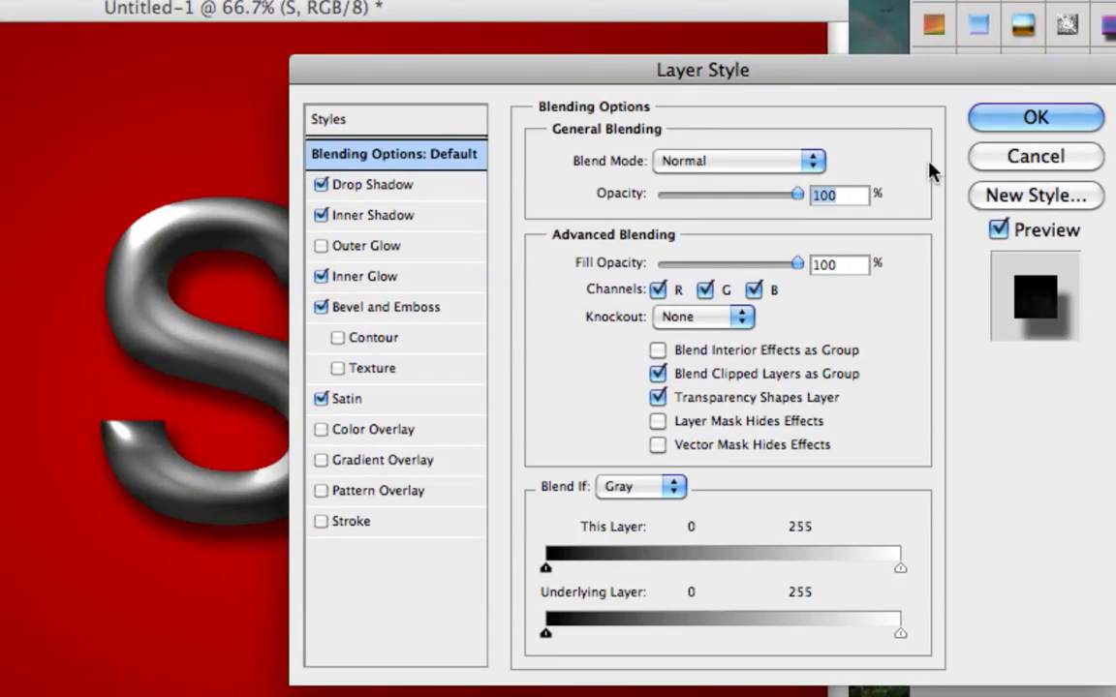
left_click(1008, 194)
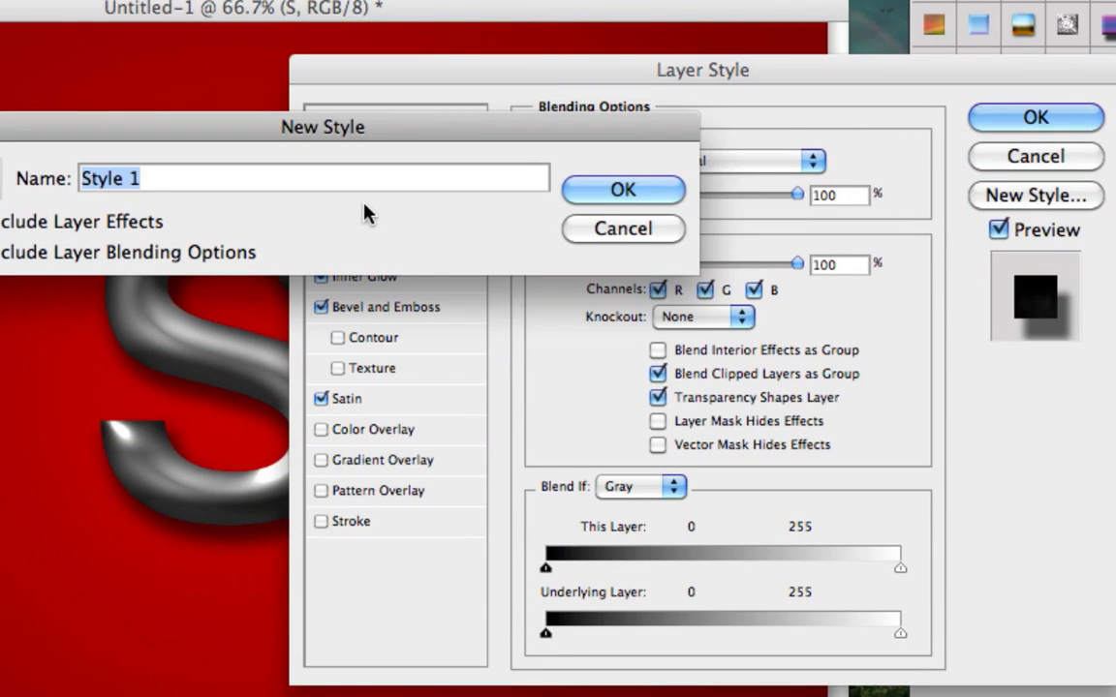
key("BackSpace")
type("Co")
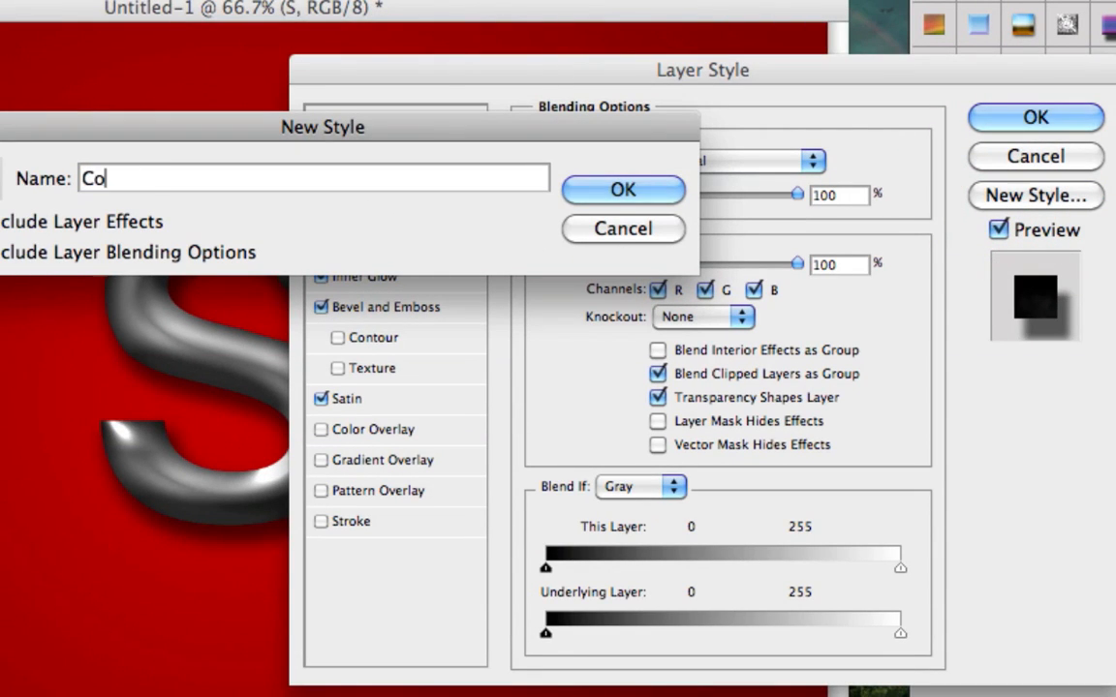
type("olBlackGloo")
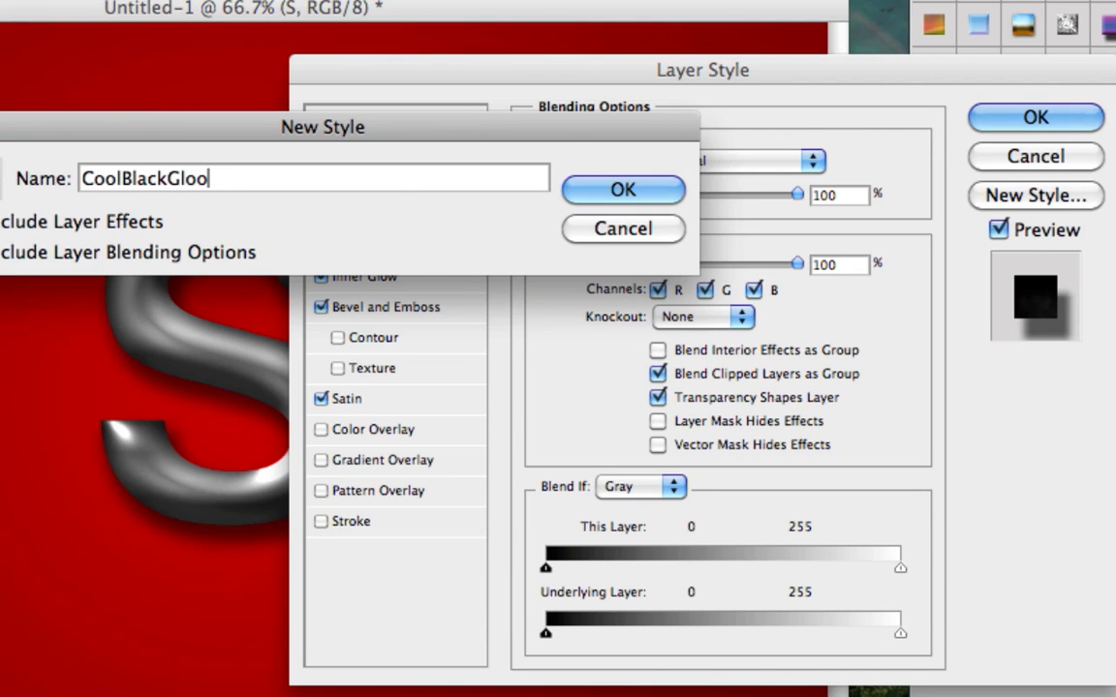
key("BackSpace")
type("ss")
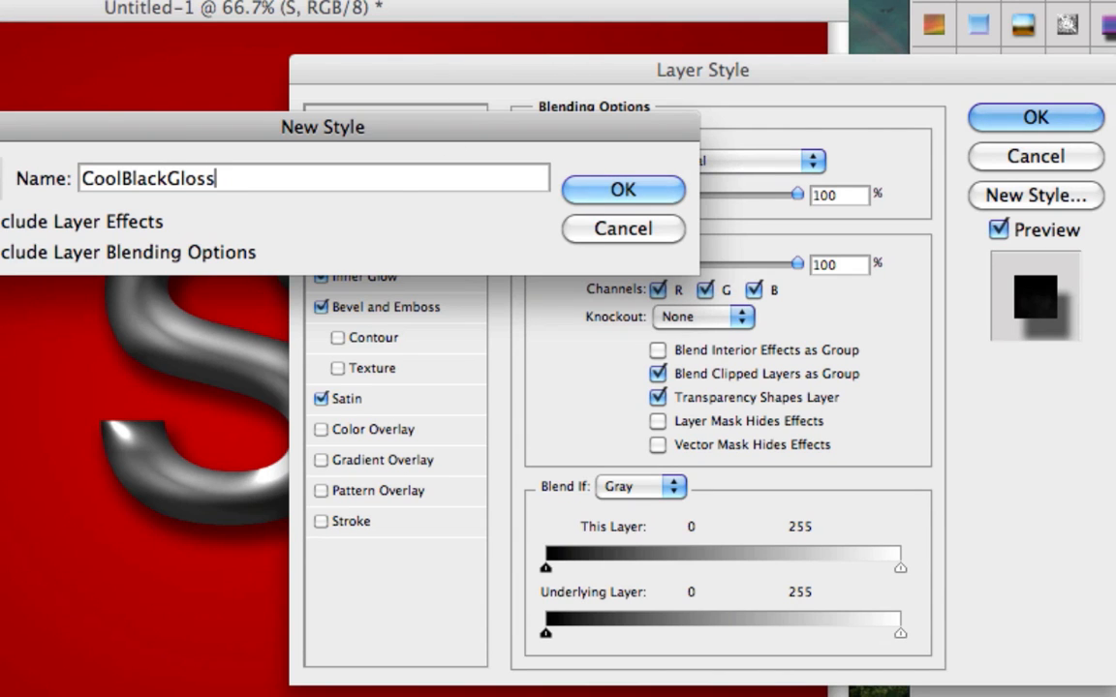
left_click(608, 194)
left_click(993, 126)
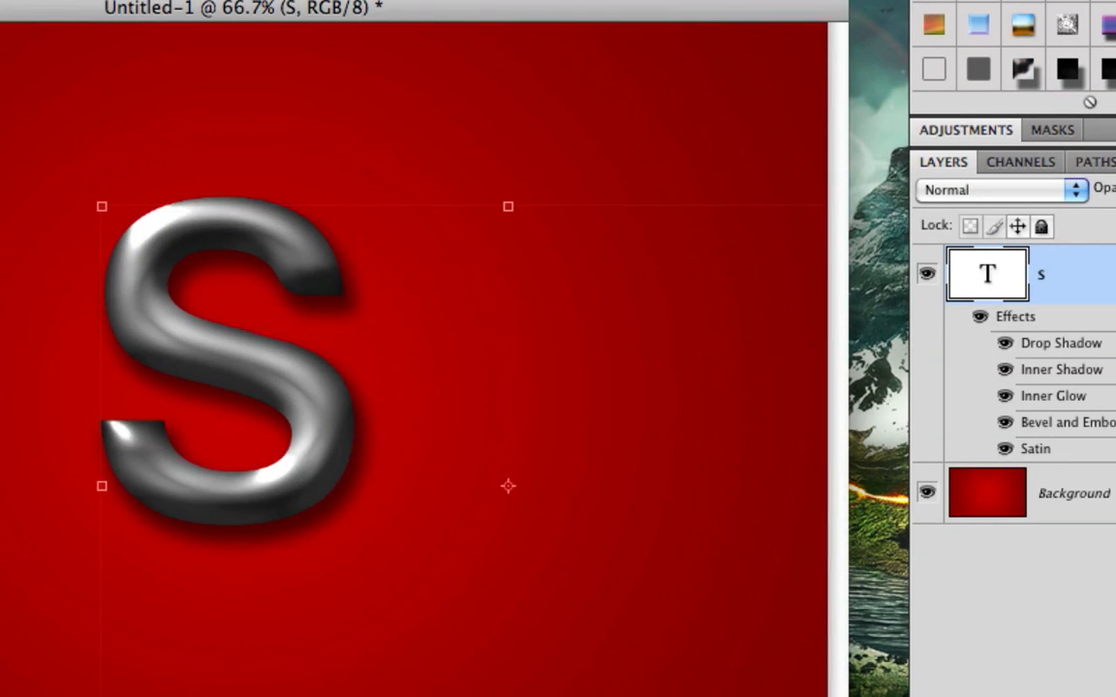
Step: Add a new text layer containing the capital letter T, using a text box that starts beside the S
key("t")
left_click_drag(0, 230, 143, 694)
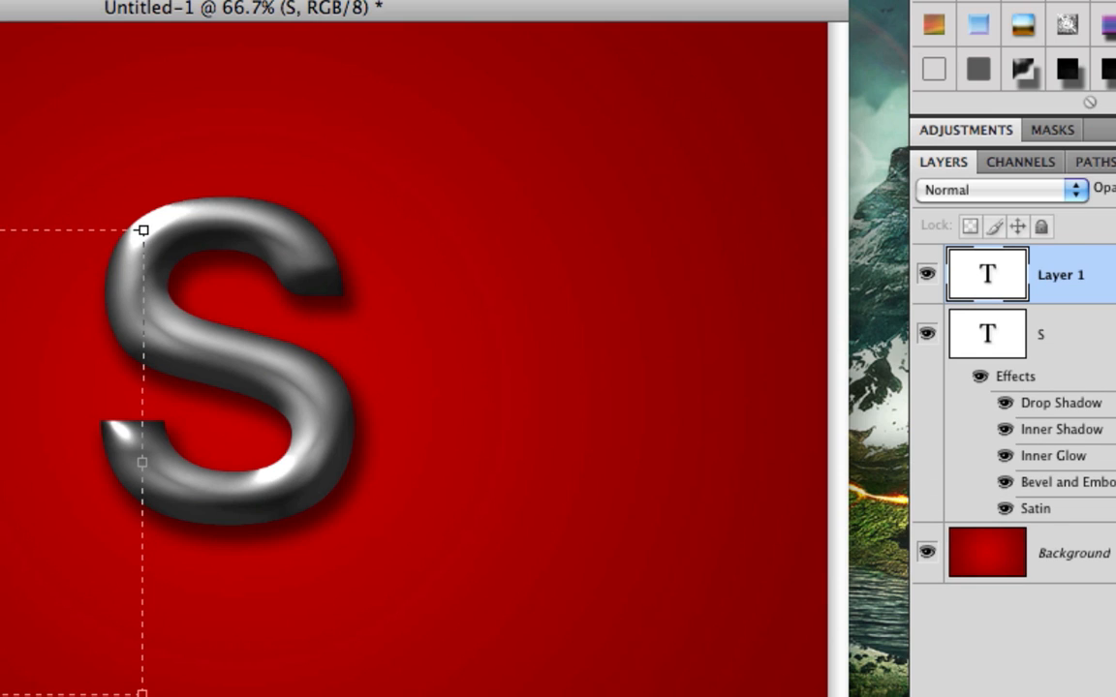
type("T")
Step: Apply the saved CoolBlackGloss style to the letter T and position it so it overlaps the right edge of the S
left_click_drag(0, 328, 0, 225)
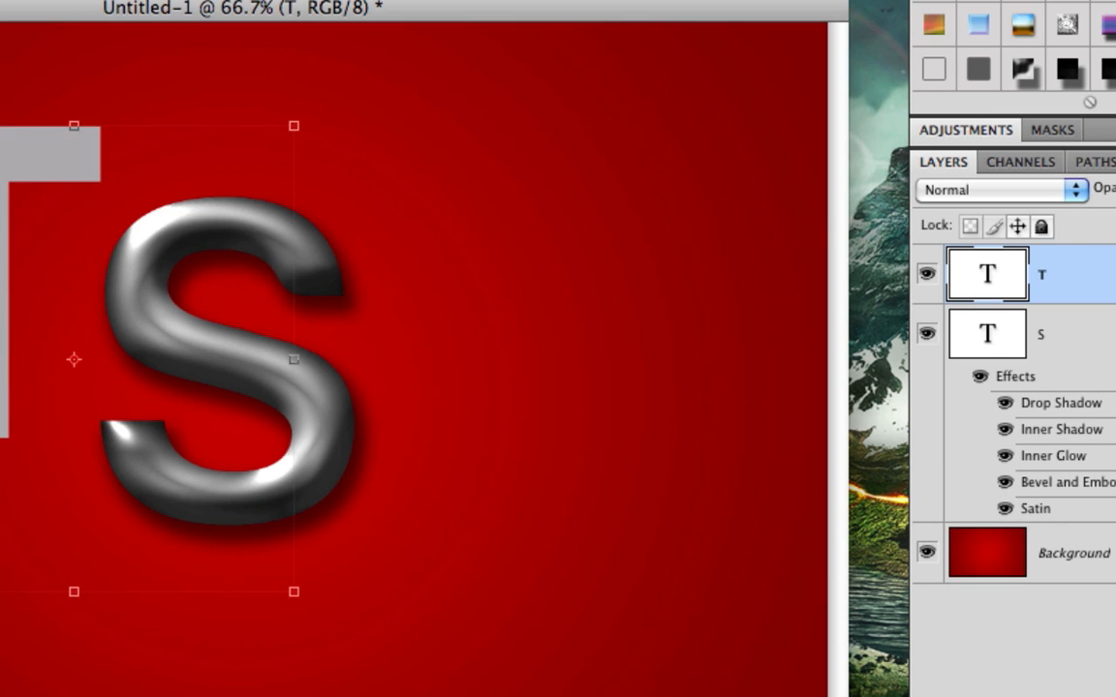
left_click_drag(1111, 61, 436, 261)
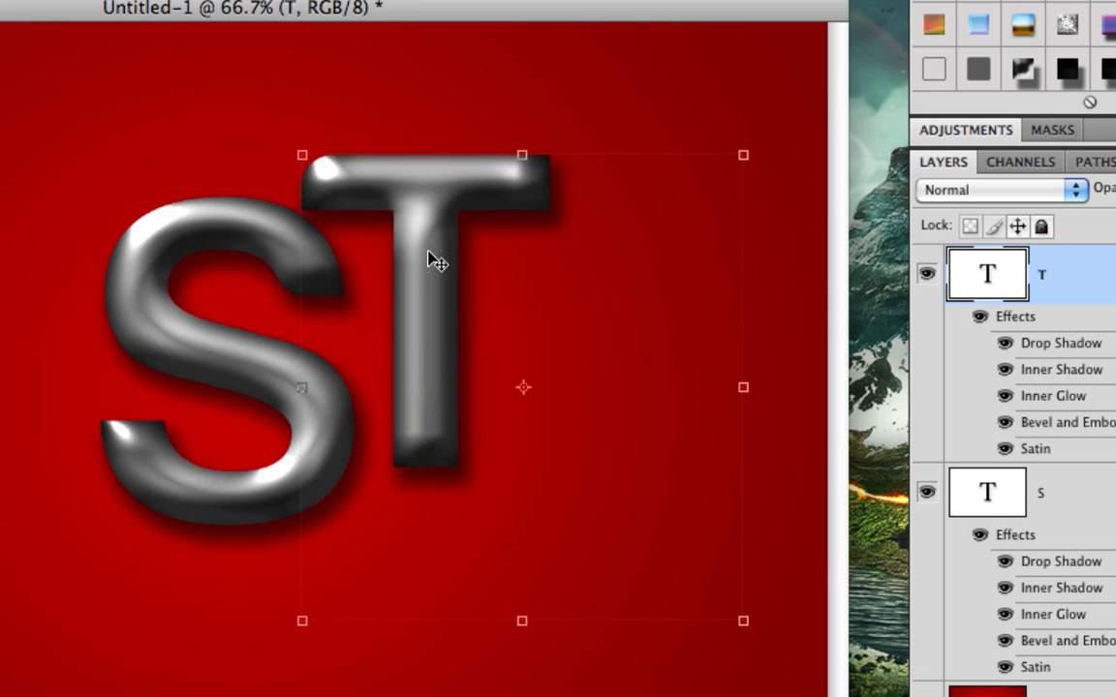
left_click_drag(439, 345, 388, 371)
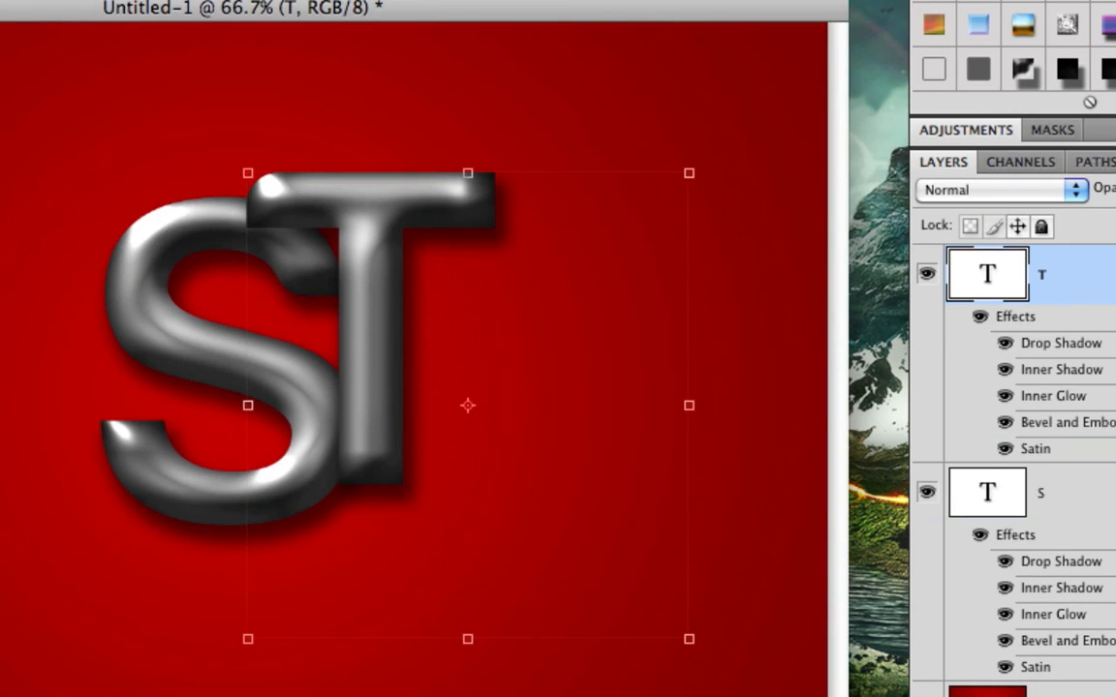